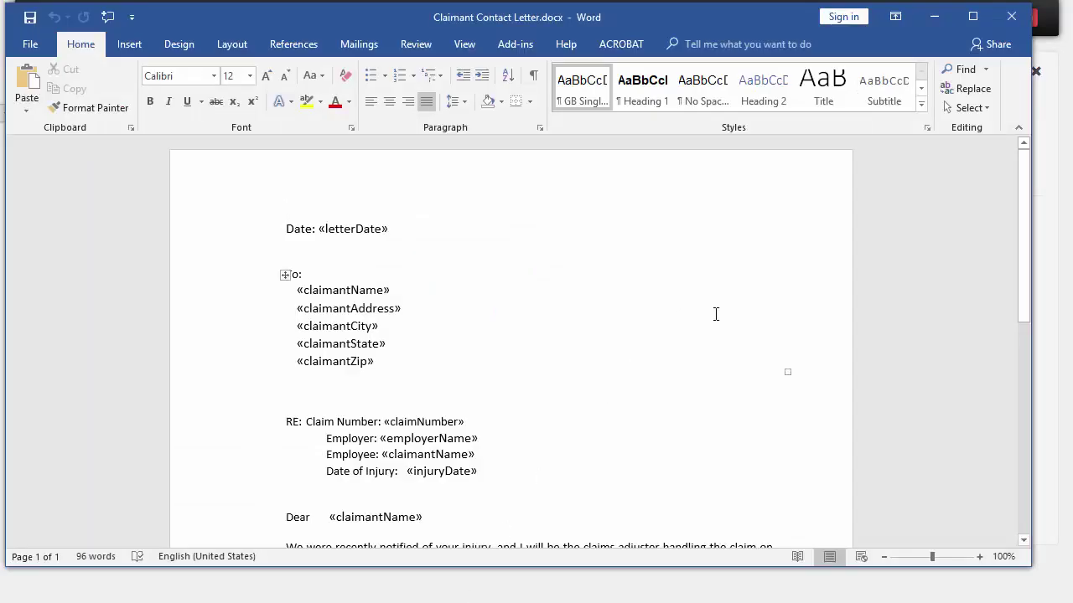
Step: Check the claimantName, claimantAddress, claimantState and claimantCity merge fields in the address block
scroll(716, 313, down, 1)
scroll(642, 299, down, 3)
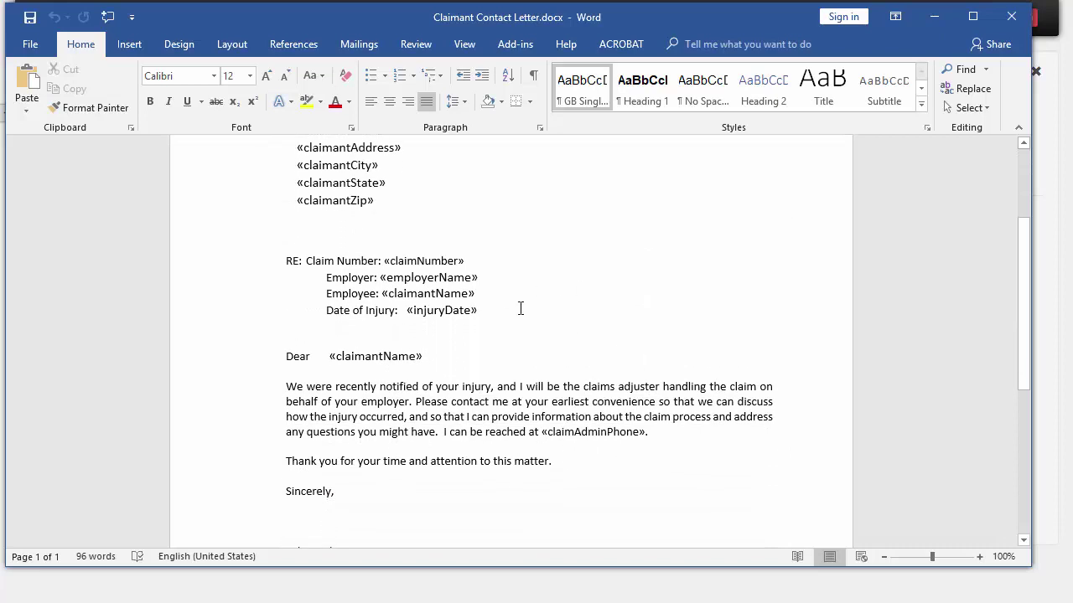
scroll(520, 309, up, 1)
click(344, 171)
click(339, 190)
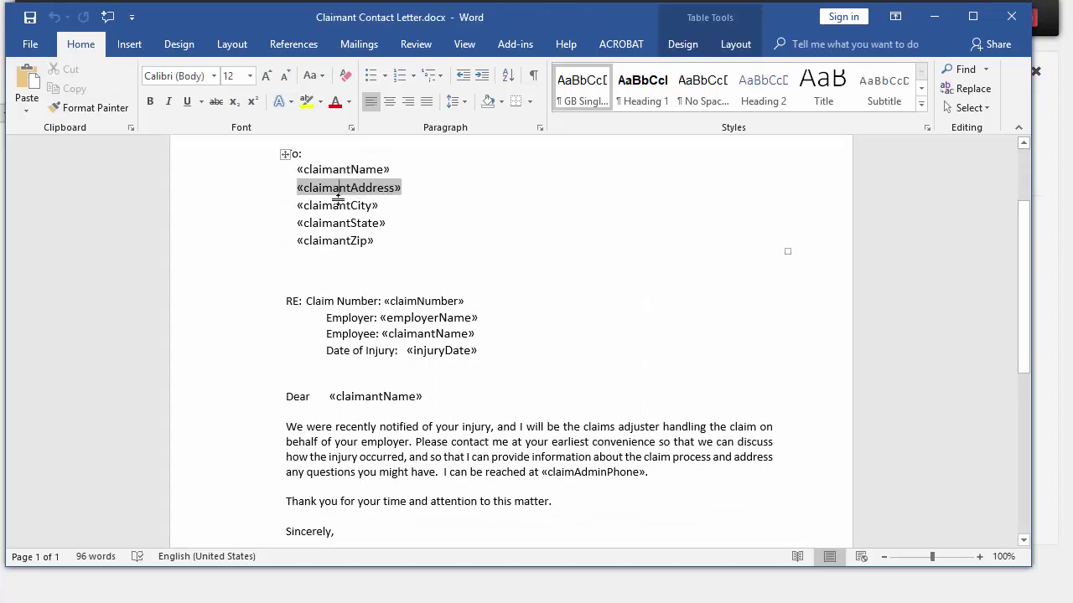
click(337, 223)
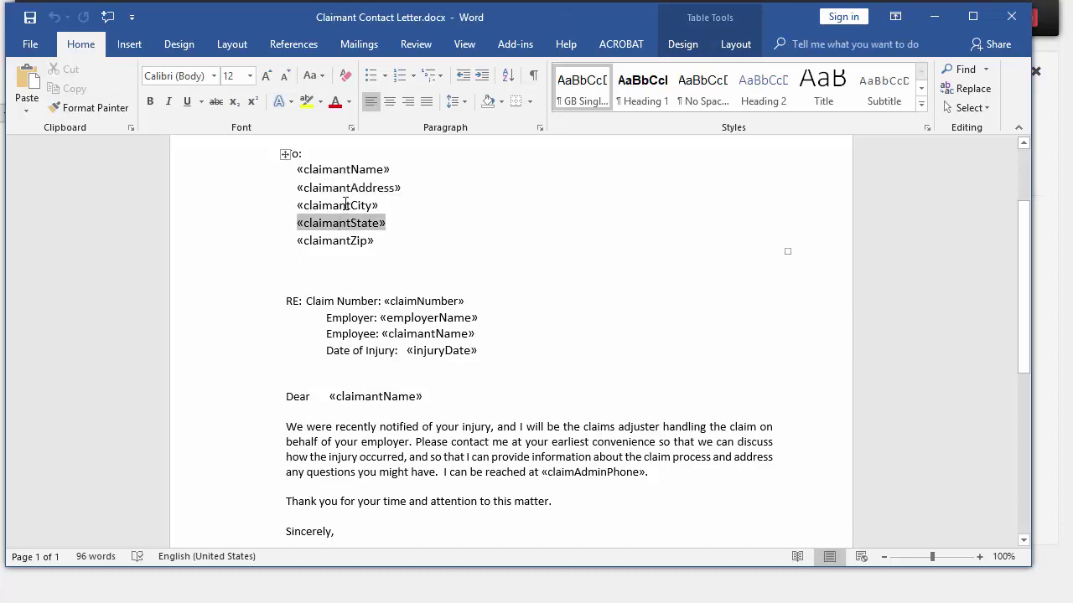
click(345, 205)
Step: Check the claimAdminPhone and claimAdminName fields near the signature, then leave Word
scroll(411, 290, up, 2)
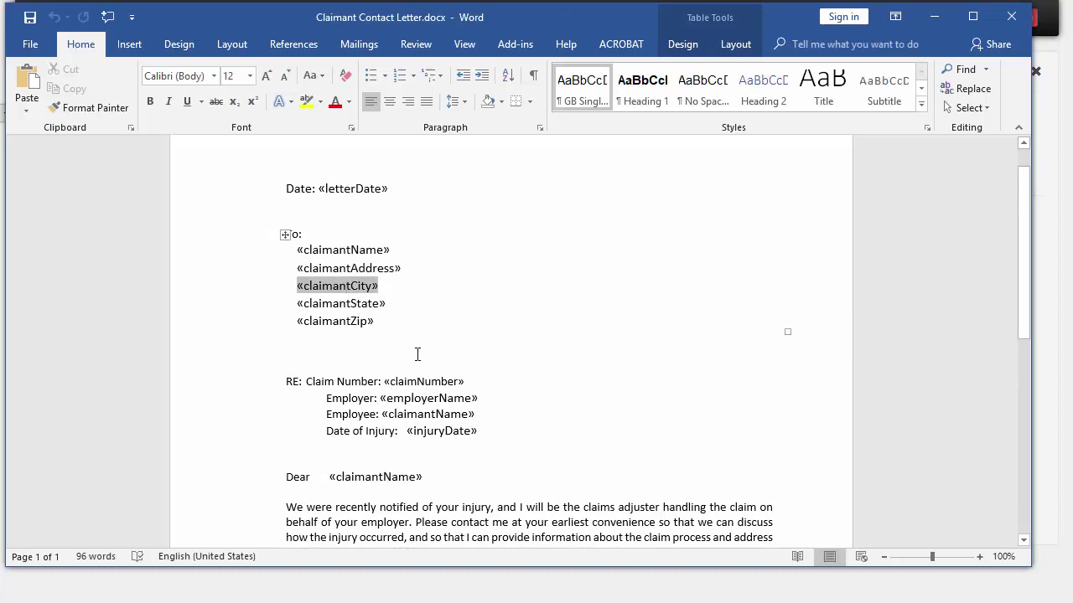
scroll(469, 382, down, 2)
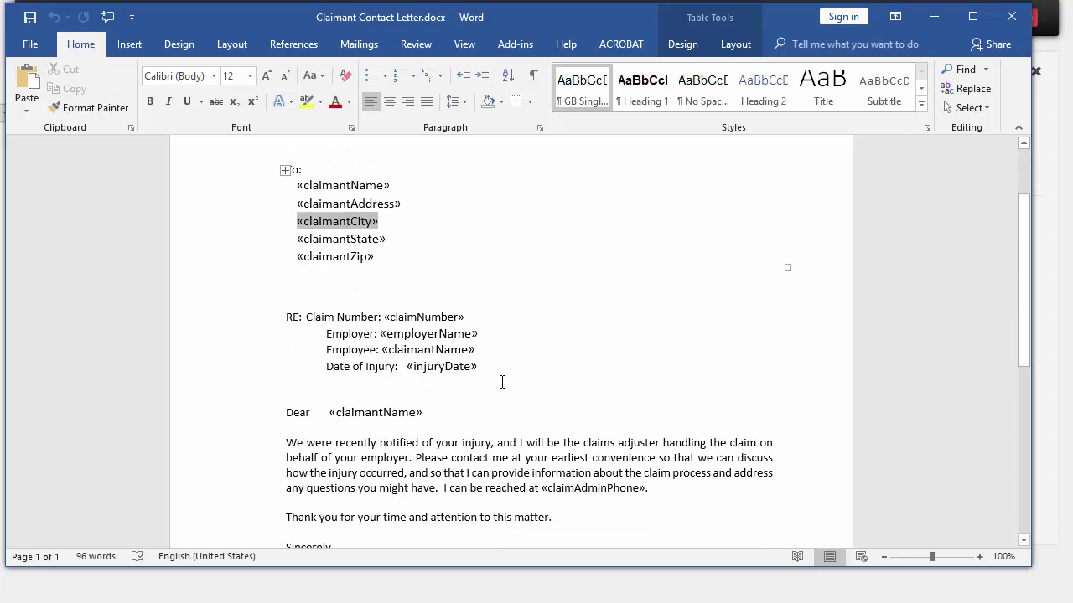
scroll(502, 382, down, 2)
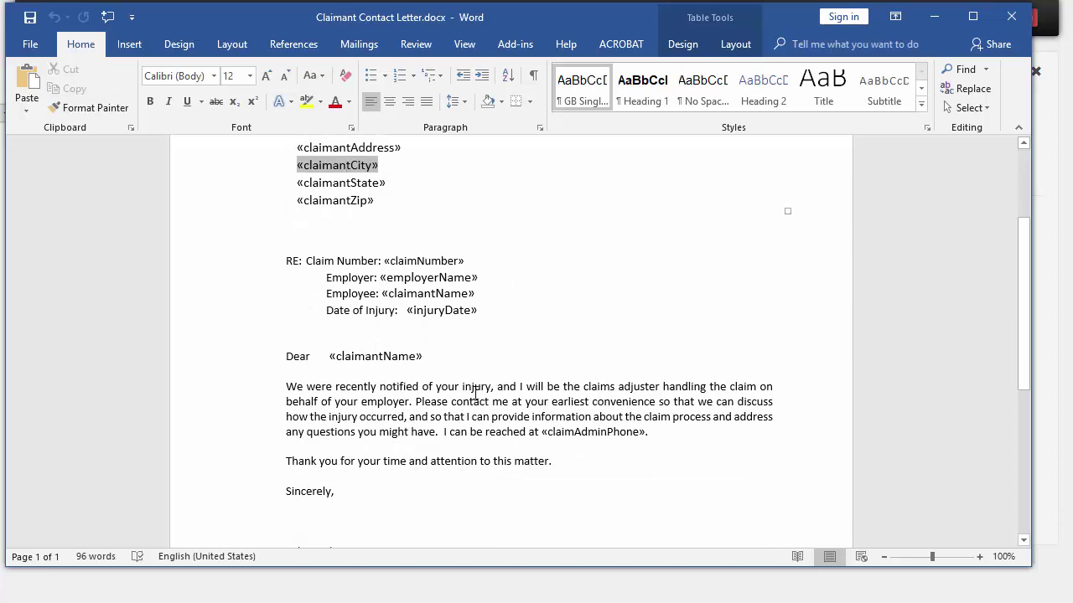
click(572, 431)
scroll(553, 419, down, 2)
click(323, 473)
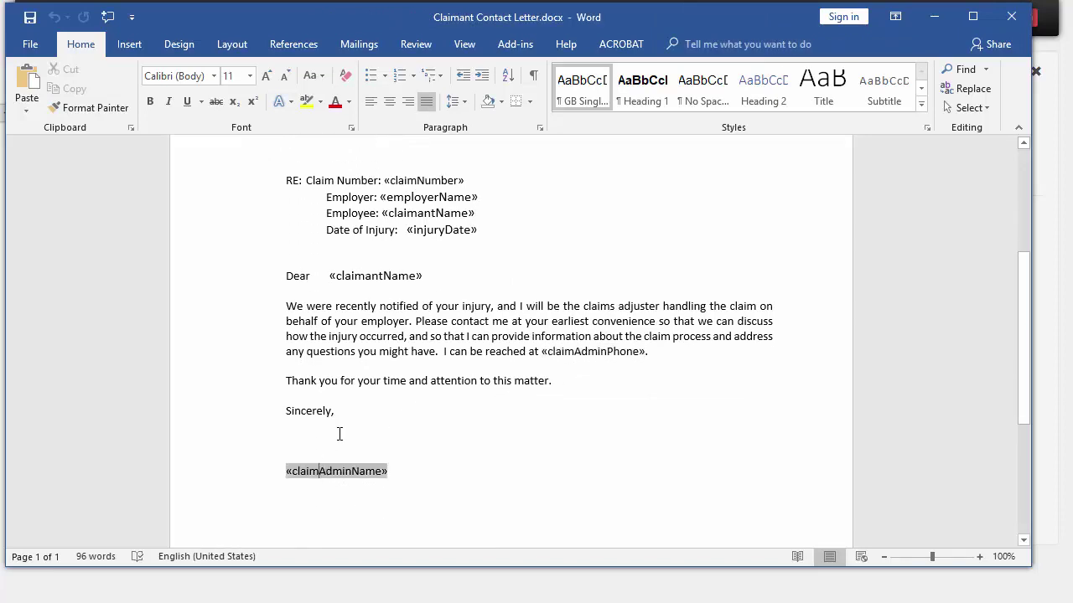
drag(307, 306, 358, 336)
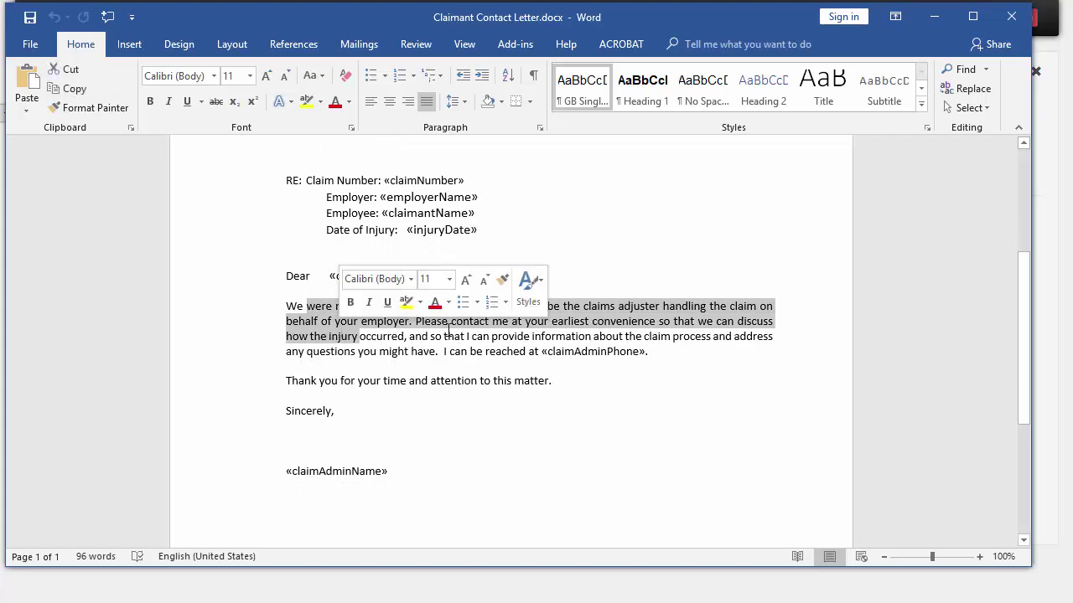
click(453, 251)
key(alt+Tab)
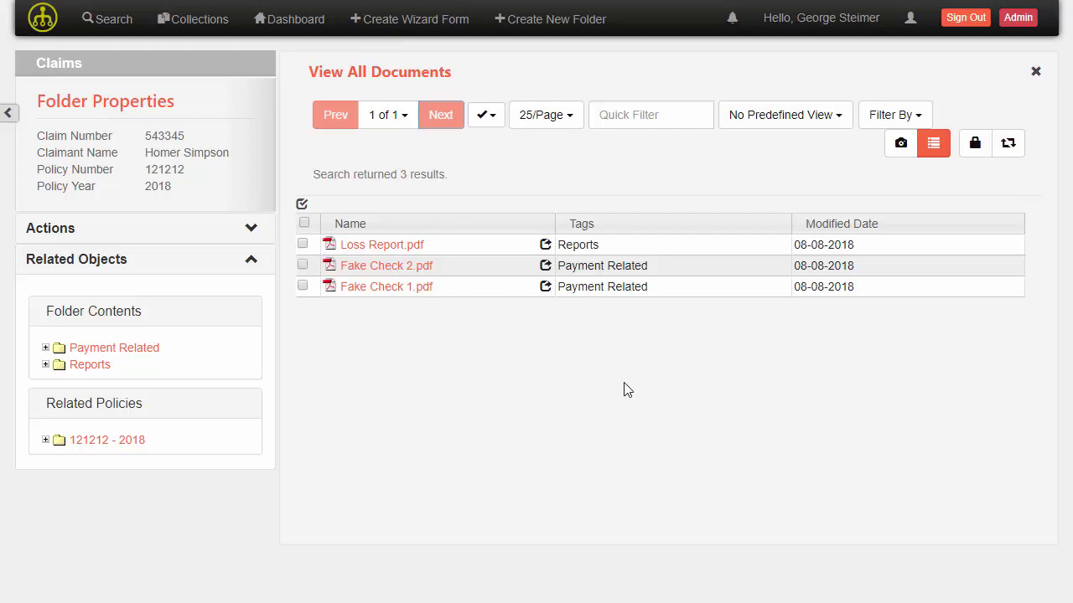
Step: From the folder's Actions, create a letter using the Claimant Contact Letter template
click(249, 238)
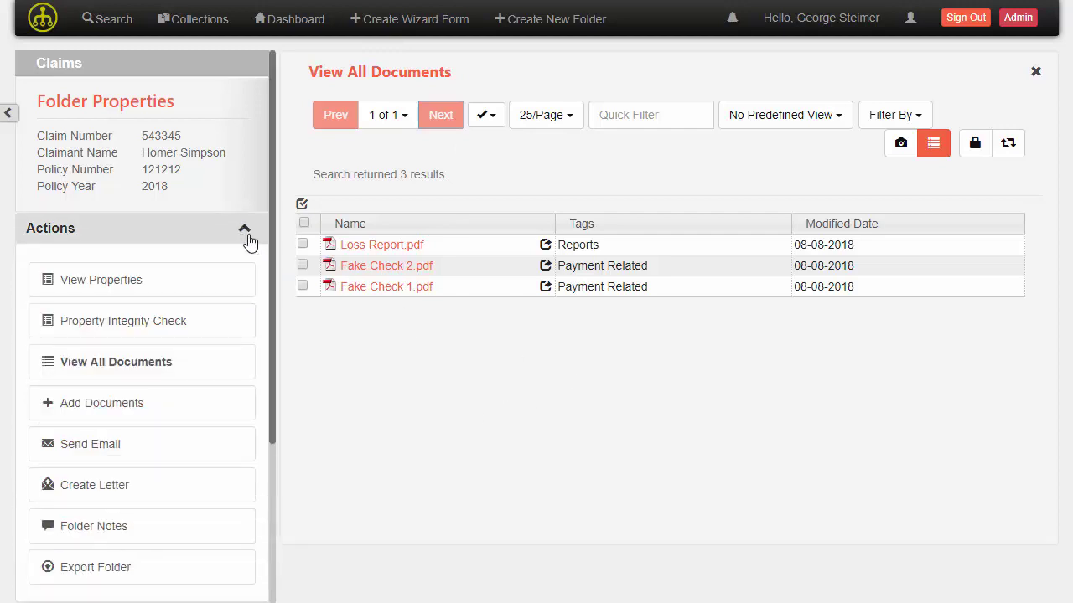
click(132, 487)
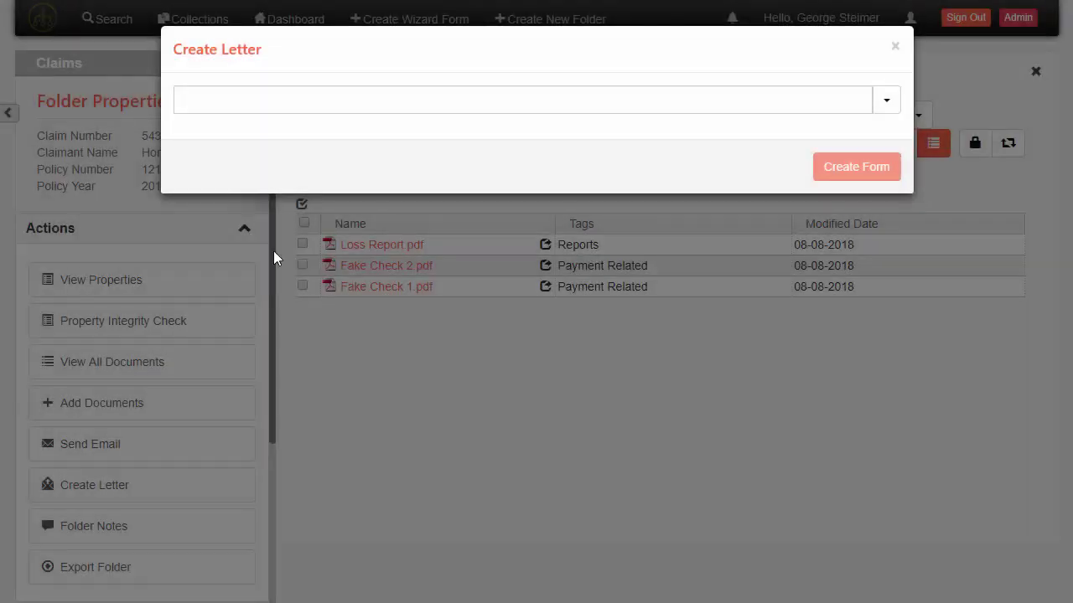
click(342, 107)
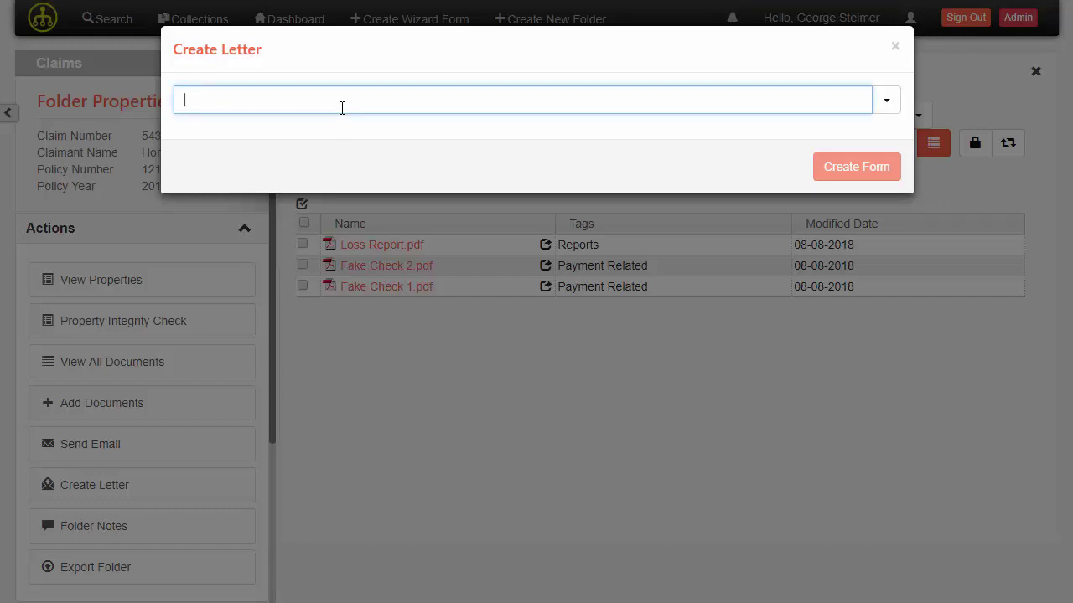
text(Con)
key(Down)
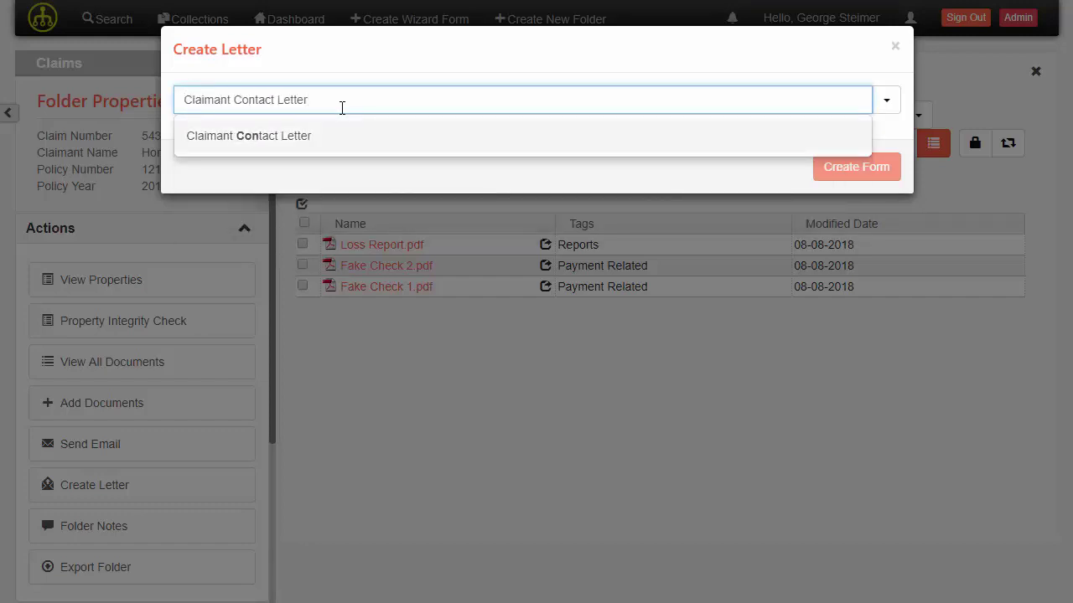
key(Return)
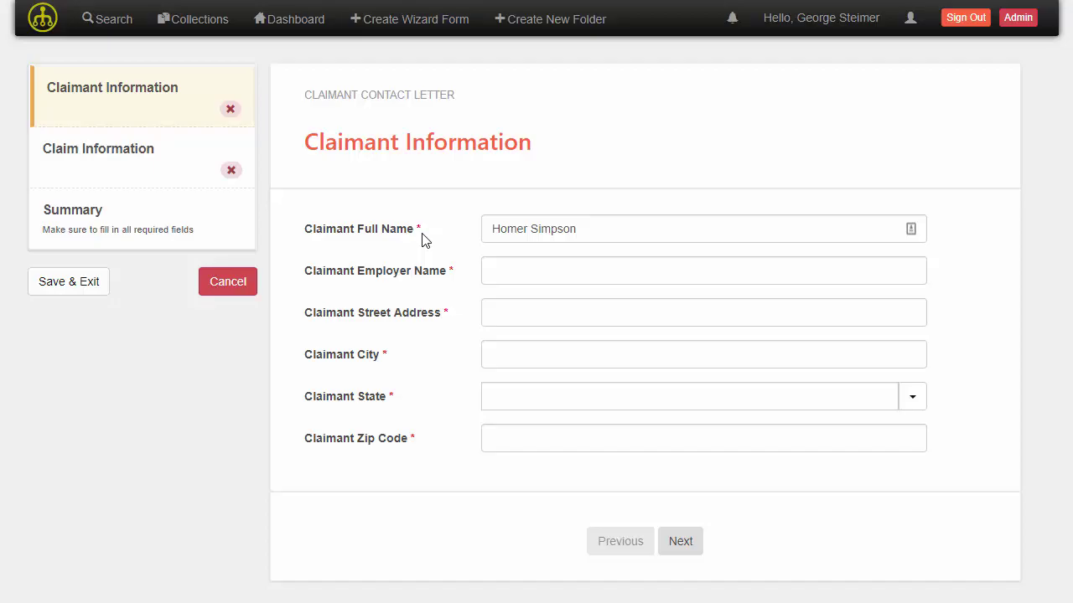
Step: Review the Claim Information page, return to Claimant Information, and dismiss the required-fields warning
click(174, 171)
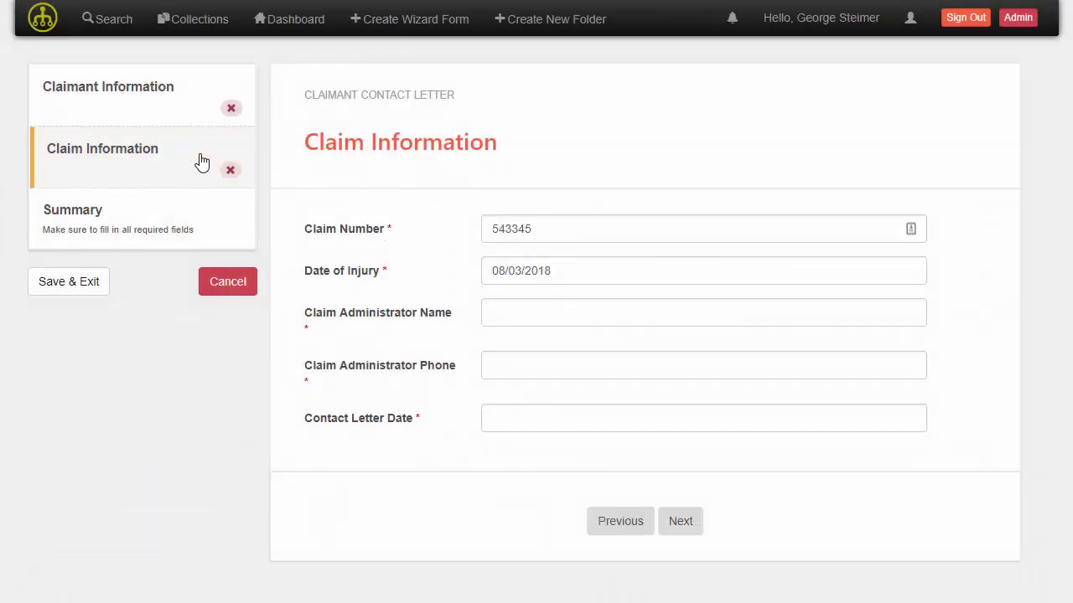
click(189, 123)
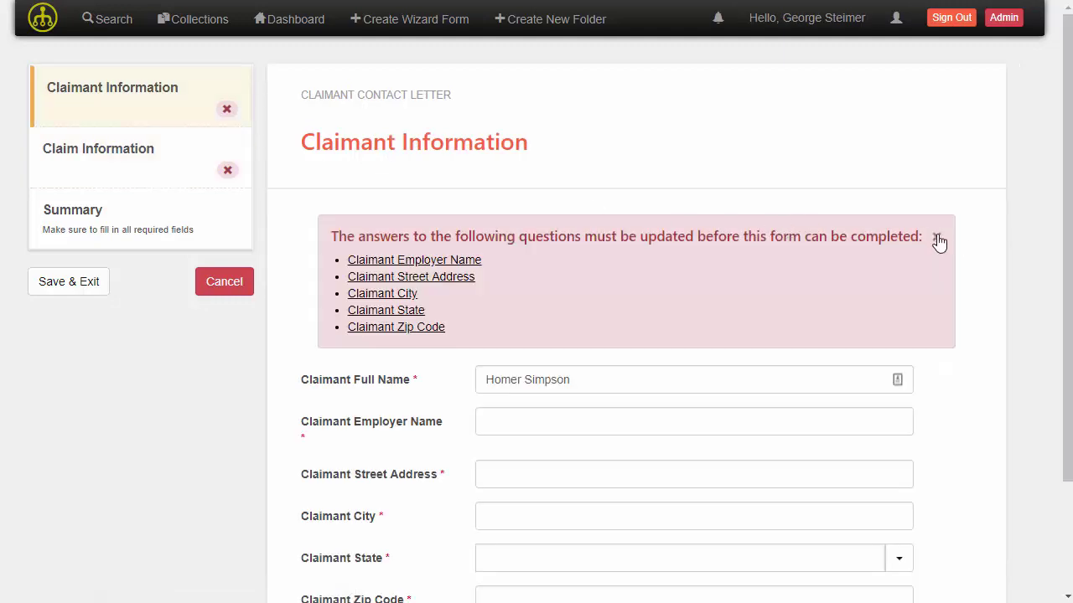
click(937, 238)
Step: Enter 'Technology Services Group, Inc' as the claimant employer name
click(523, 268)
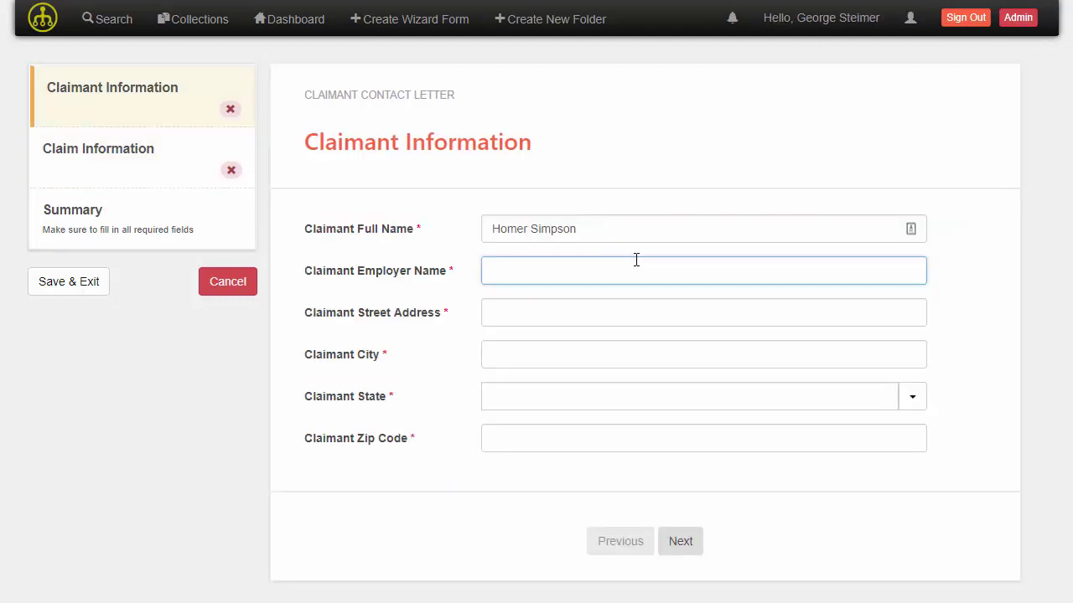
text(Technology Services Group, In)
key(Tab)
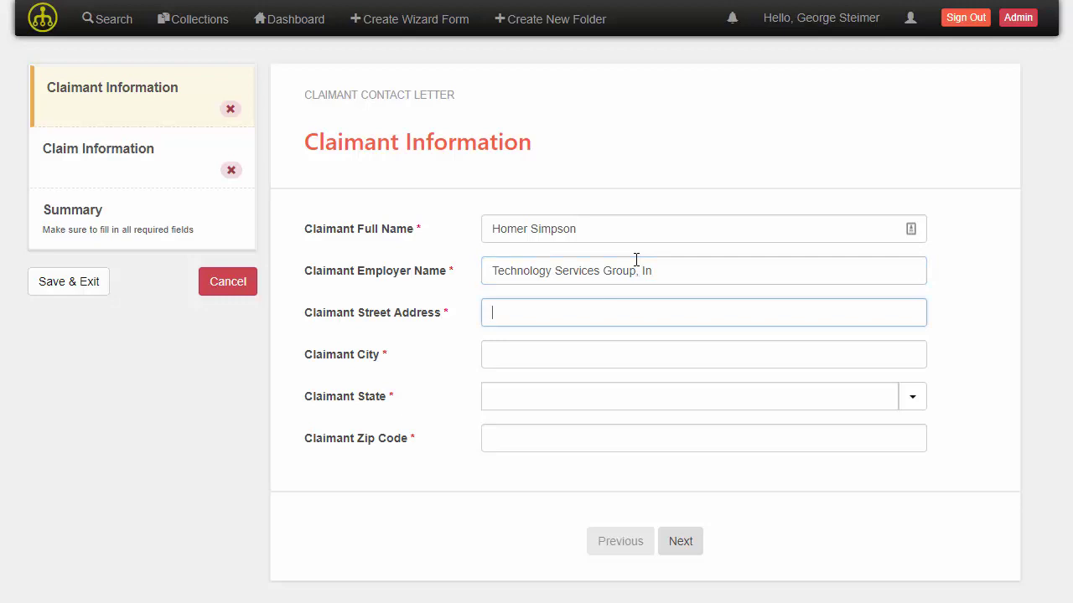
click(636, 260)
text(c)
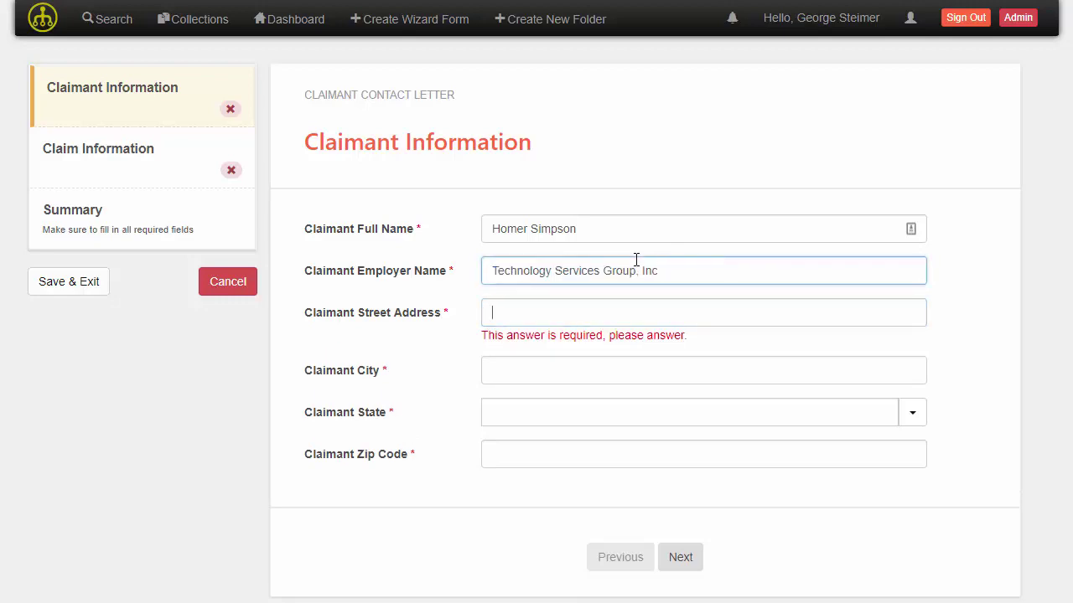
Step: Fill in street 1234 Main St, city Chicago, state Illinois, and zip code 60606
key(Tab)
text(1234 Main St)
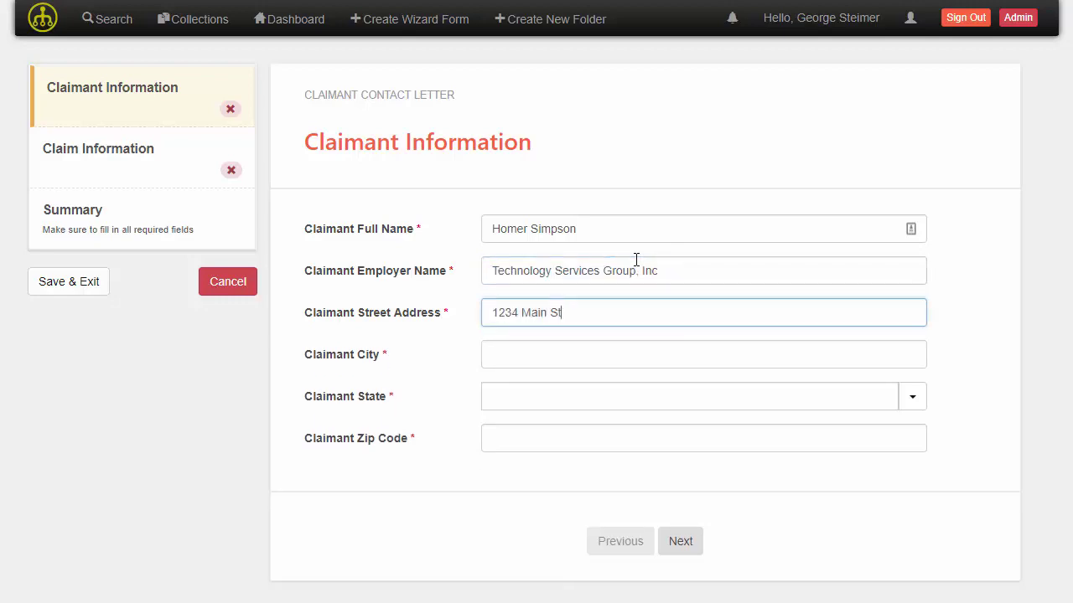
key(Tab)
text(Chicago)
key(Tab)
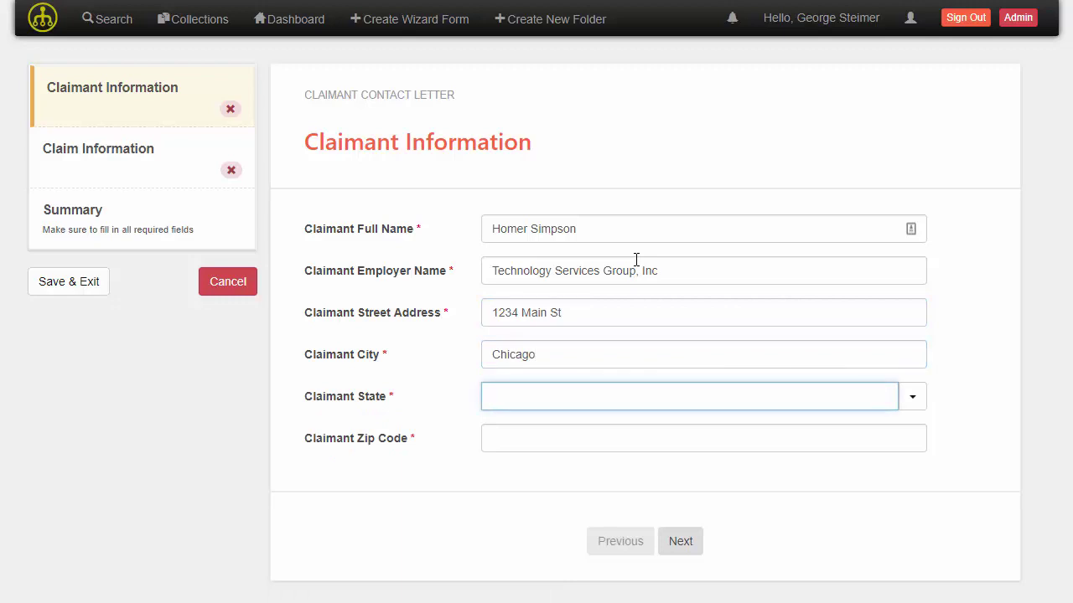
text(il)
key(Return)
key(Tab)
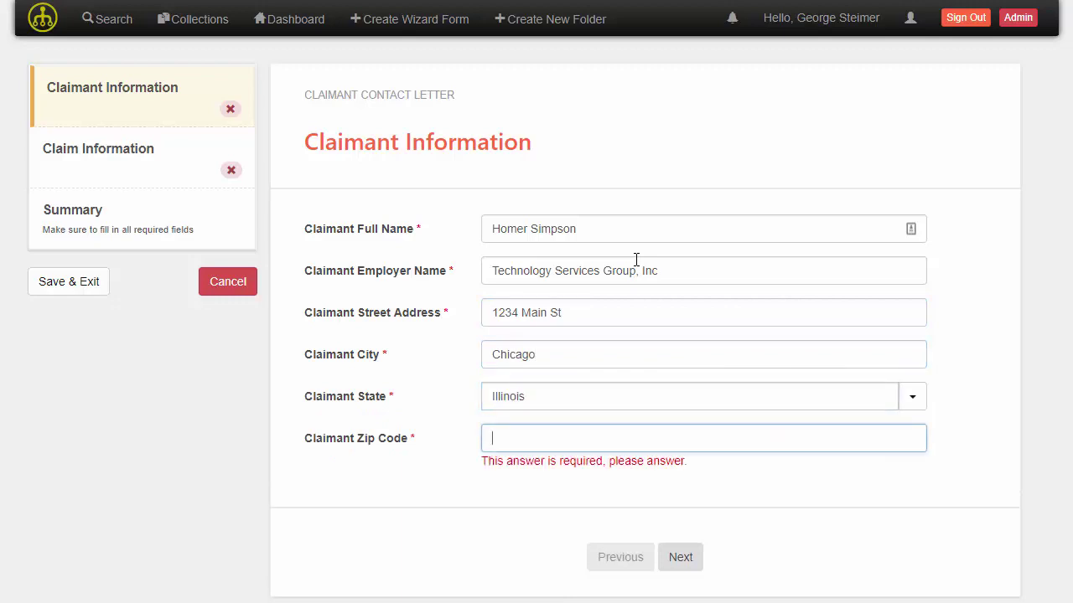
text(606063)
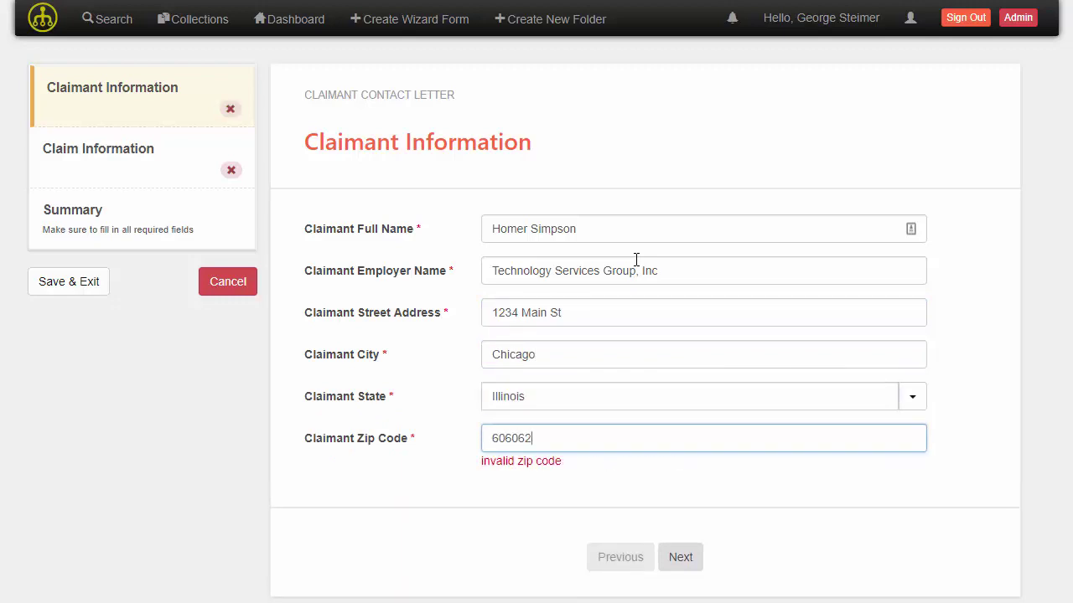
key(BackSpace)
key(BackSpace)
Step: Finish the zip code, advance to Claim Information, and enter the claim administrator's name and phone number
text(2)
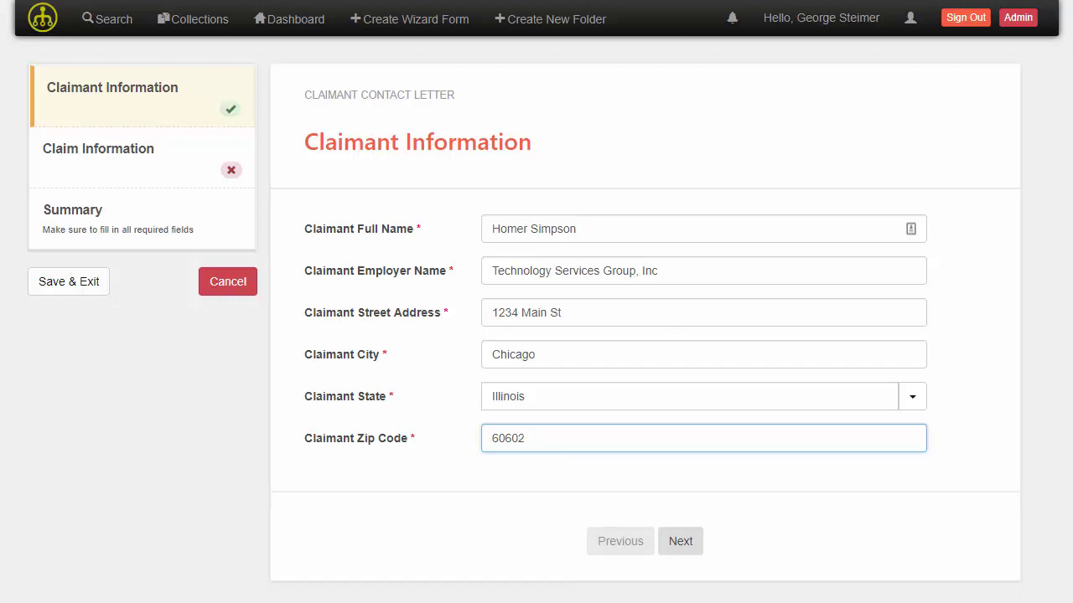
click(681, 542)
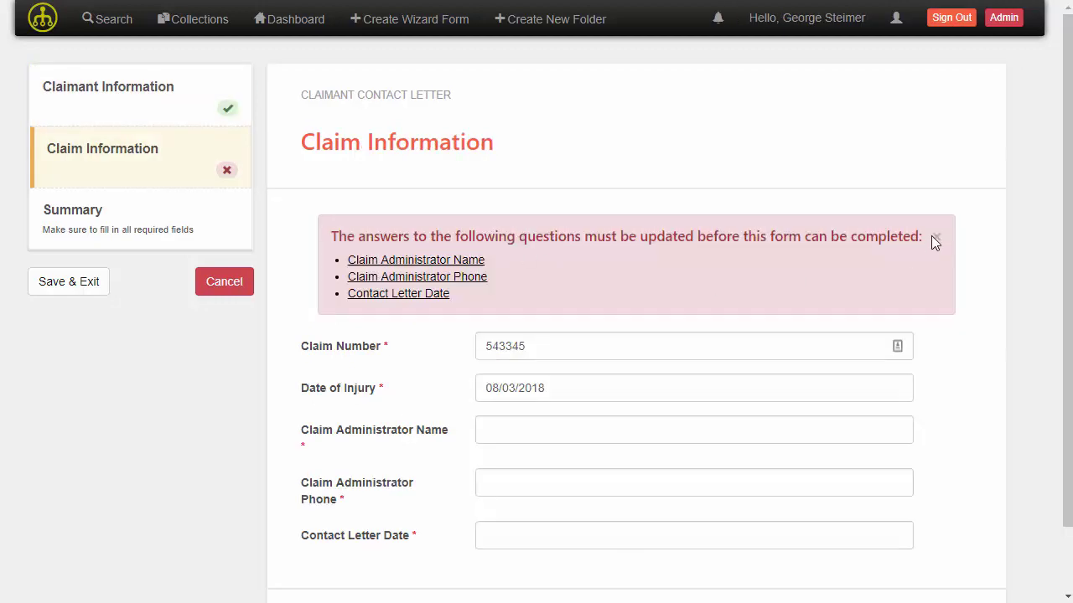
click(656, 309)
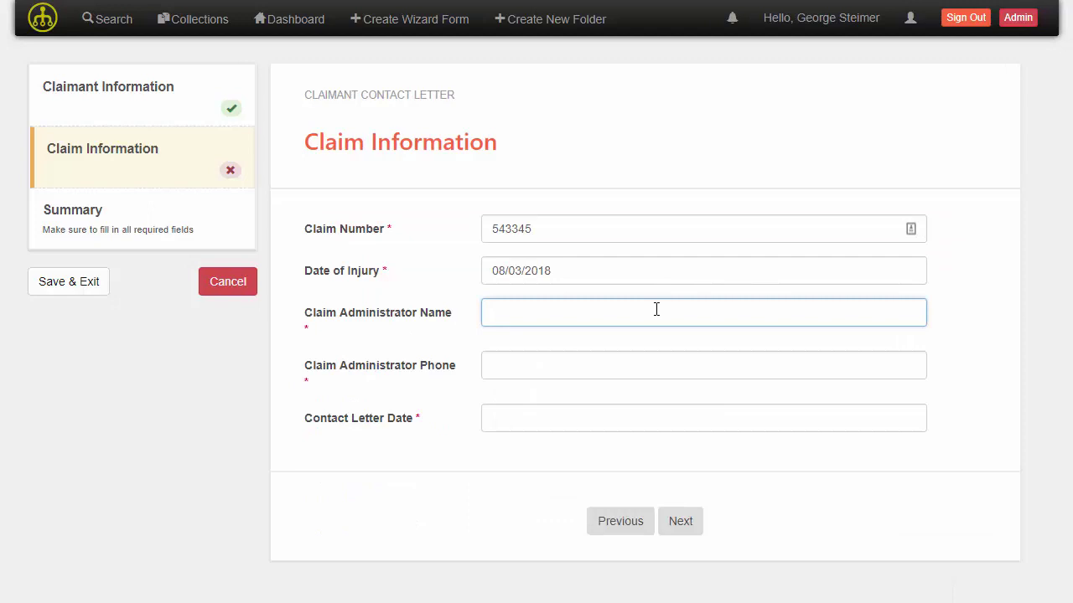
key(Tab)
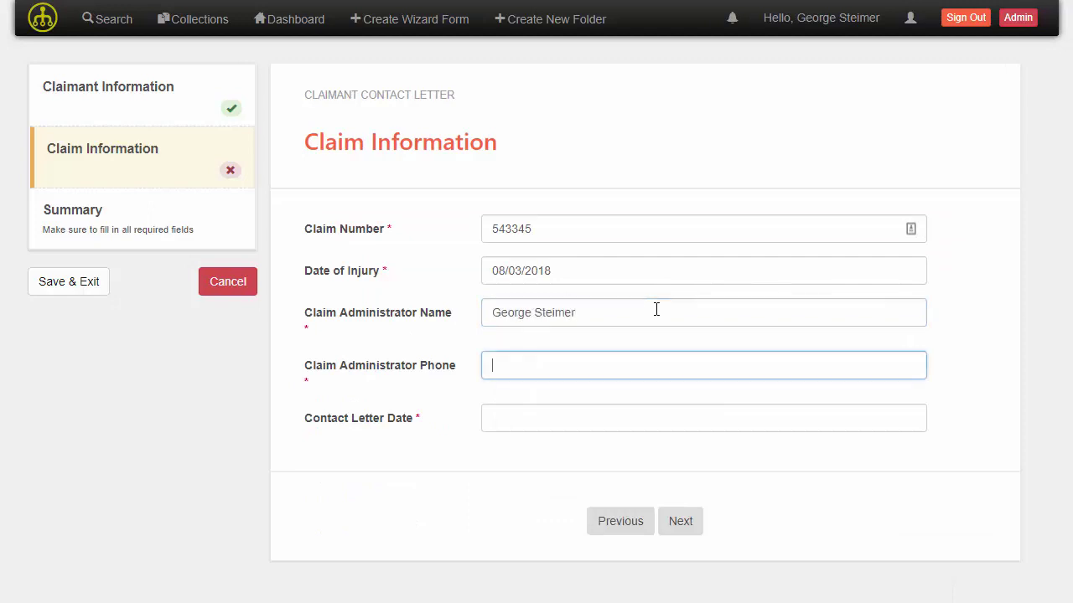
text(1231231234)
Step: Set the contact letter date to 08/10/2018 and proceed to the Summary Page
key(Tab)
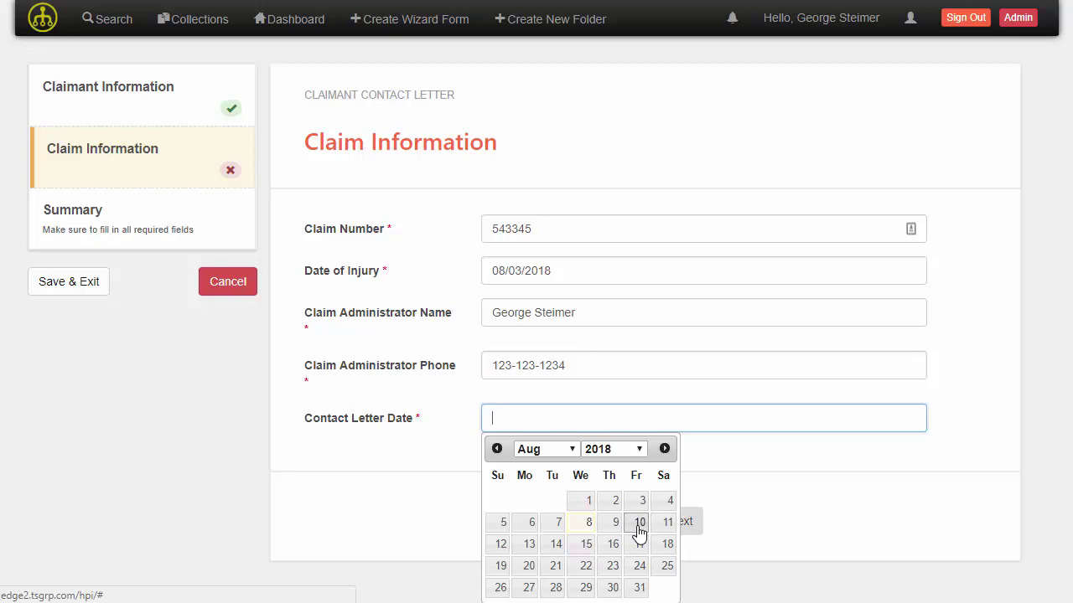
click(639, 533)
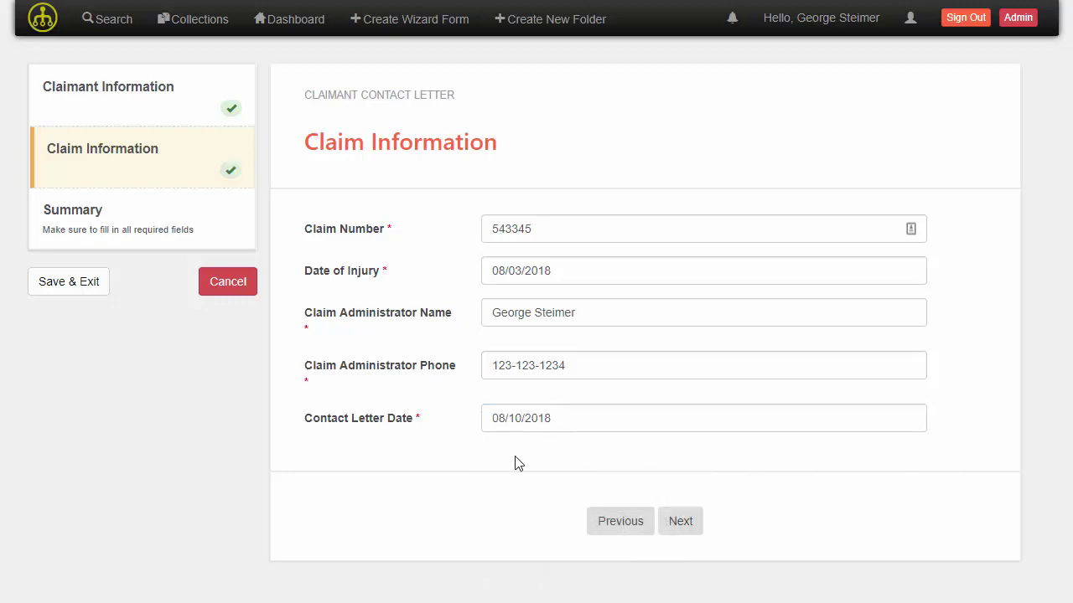
click(675, 518)
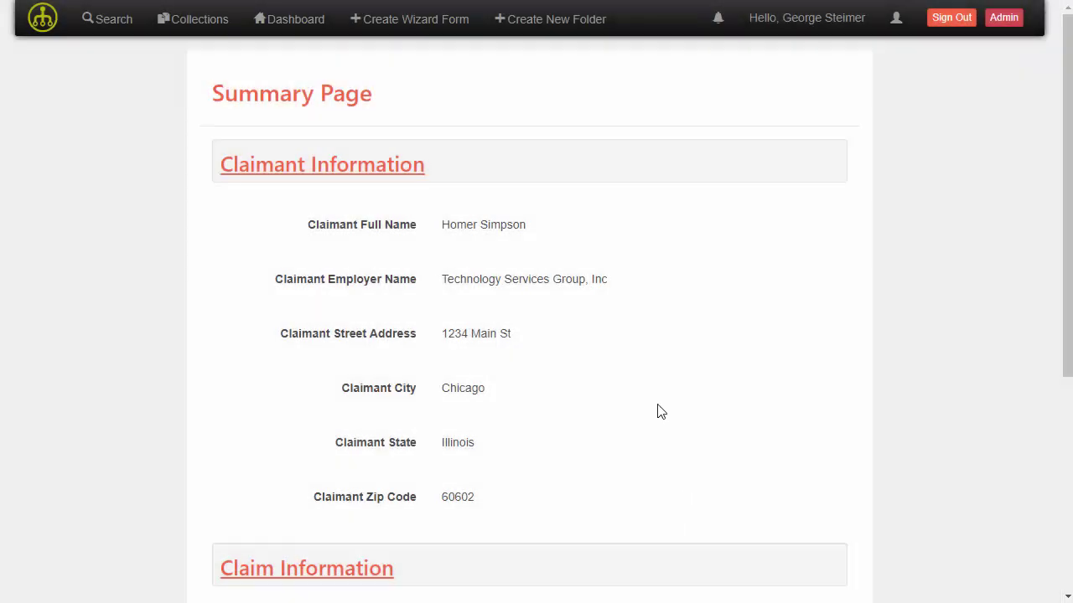
Step: Review the Summary Page and Claimant Information, then submit the form with Finish
scroll(474, 356, down, 4)
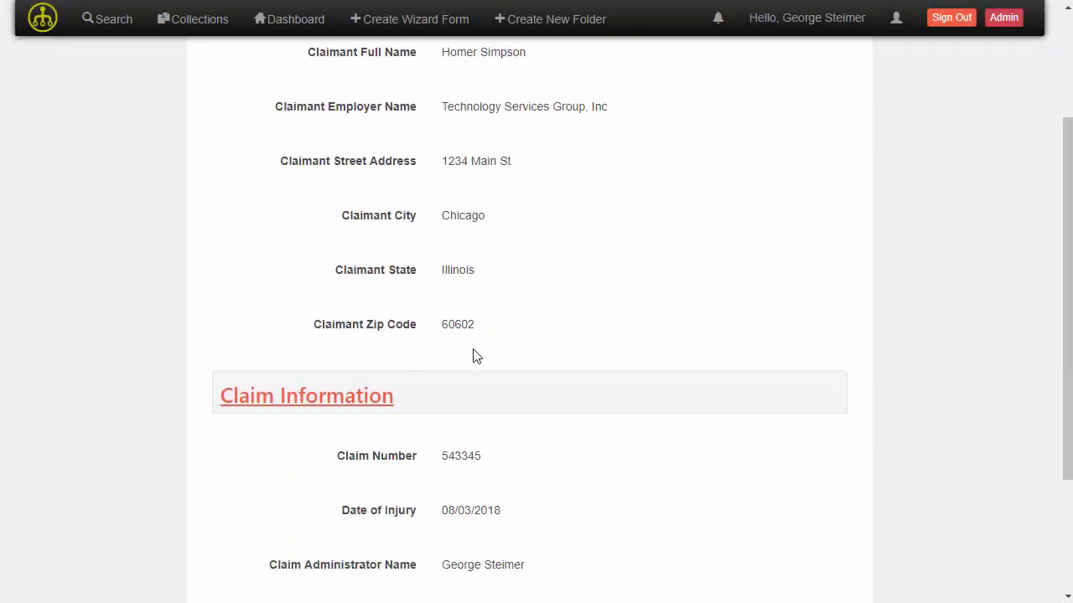
scroll(423, 360, up, 4)
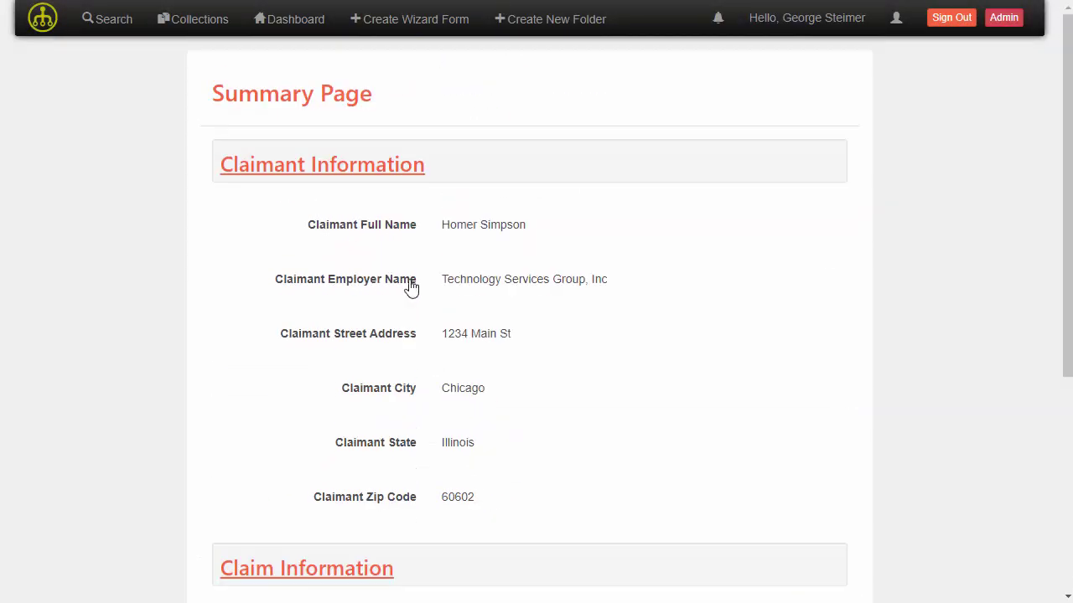
click(359, 171)
click(143, 220)
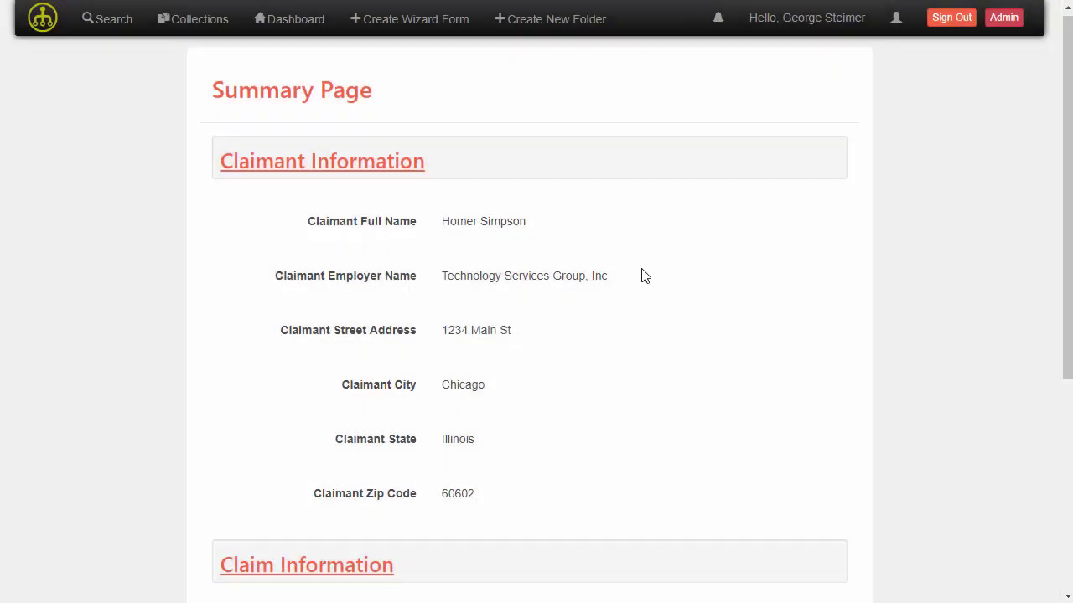
scroll(641, 276, down, 4)
click(818, 579)
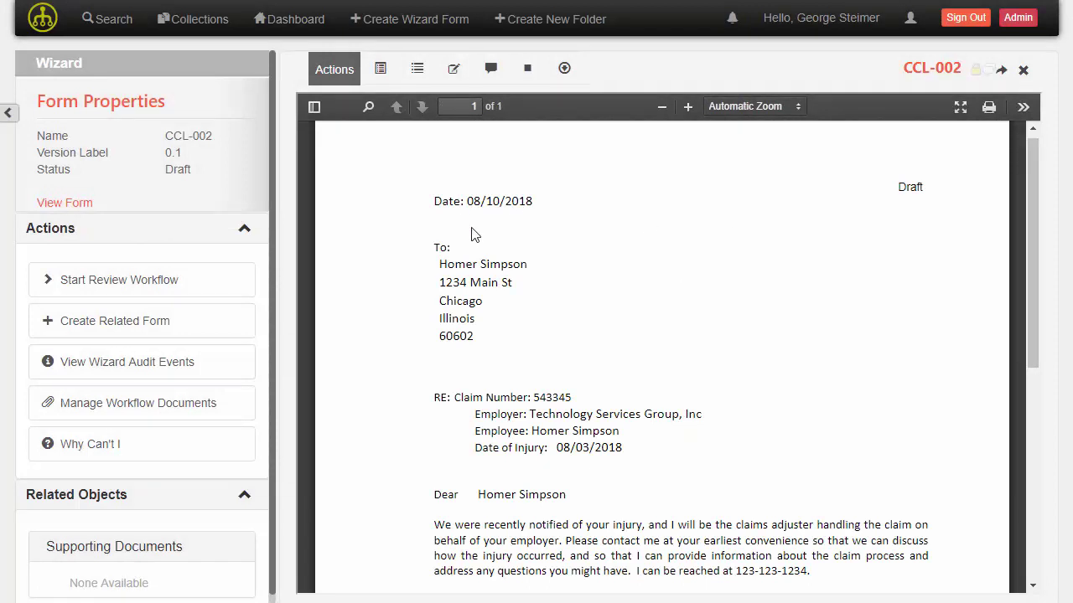
Step: Scroll through the generated draft CCL-002 contact letter PDF
scroll(456, 343, down, 2)
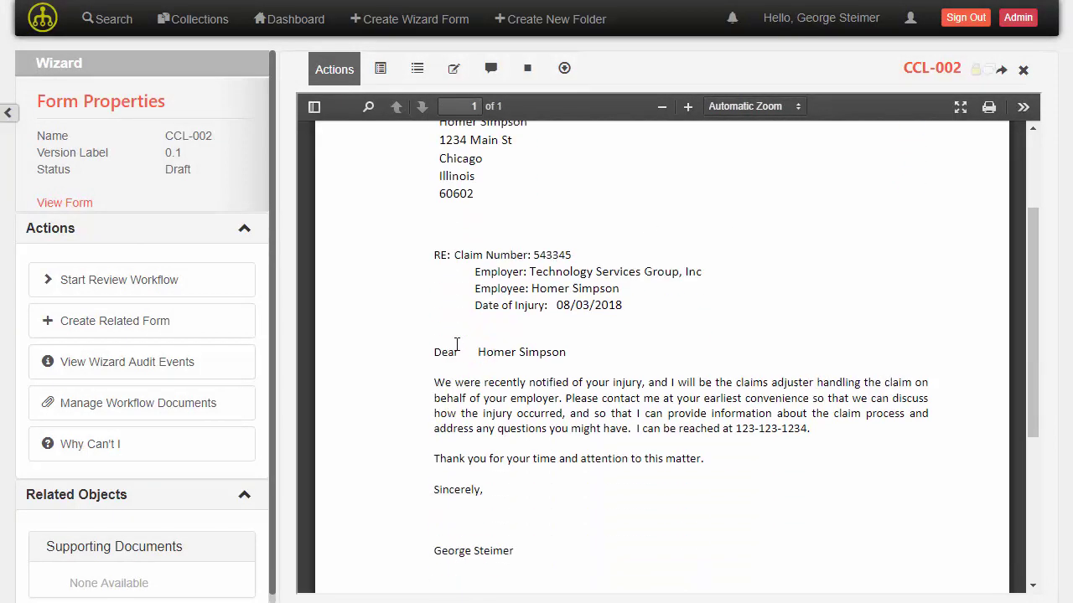